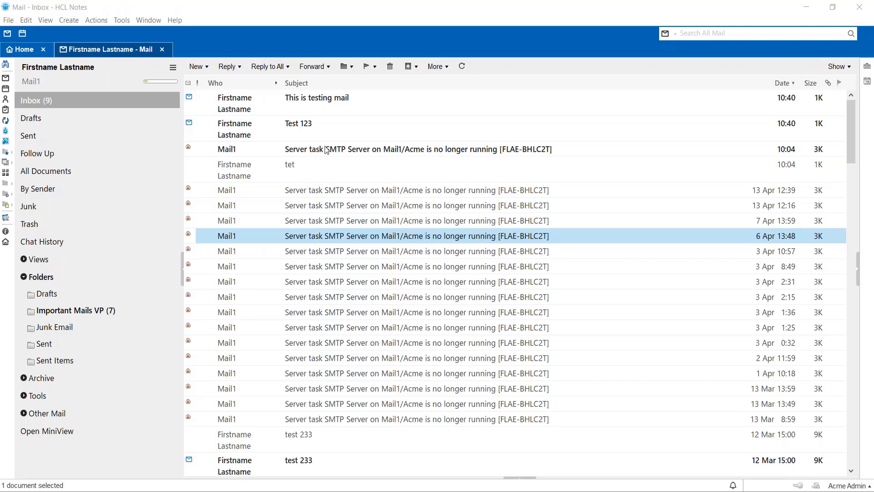
Create a new agent and switch its type from LotusScript to Simple action(s).
{"action": "left_click", "coordinate": [67, 21]}
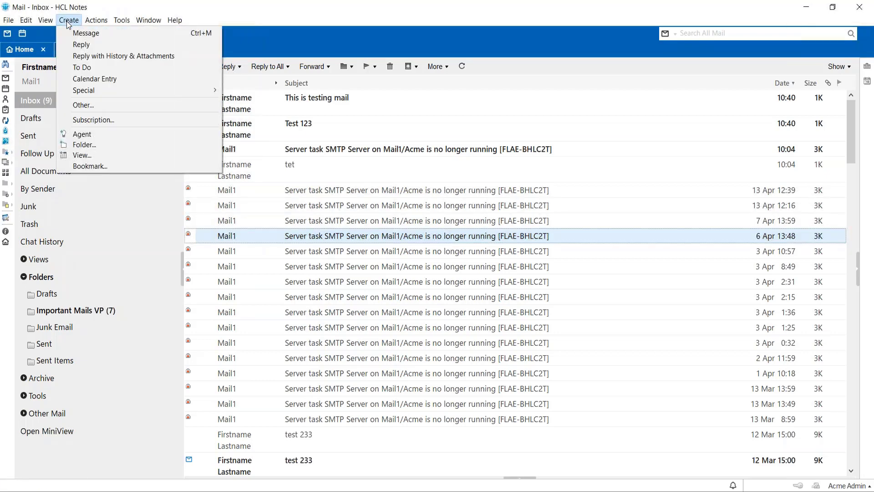
{"action": "left_click", "coordinate": [90, 135]}
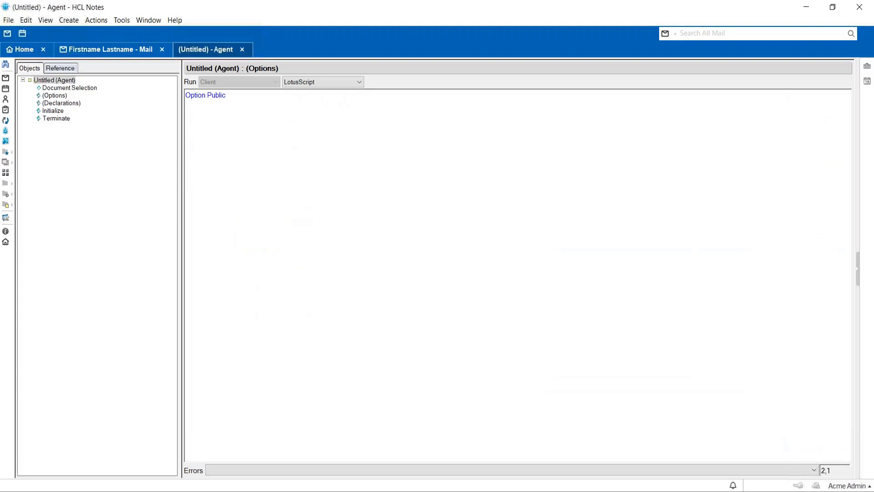
{"action": "left_click", "coordinate": [358, 84]}
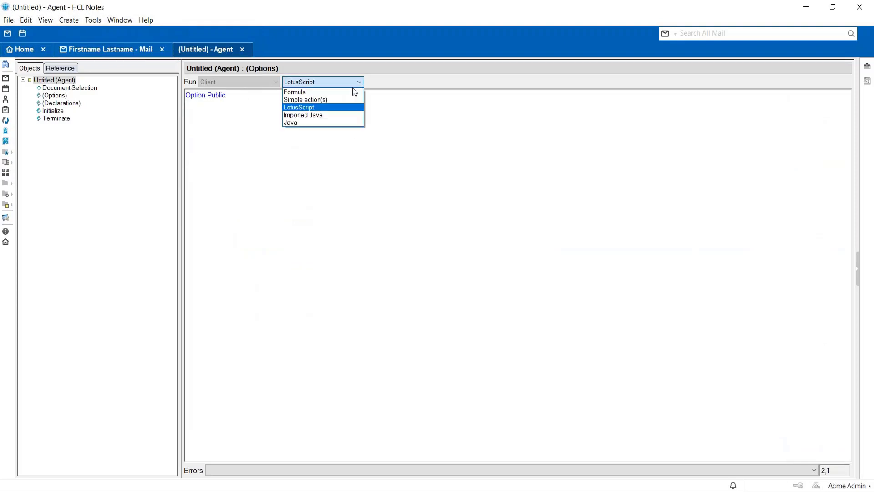
{"action": "left_click", "coordinate": [328, 101]}
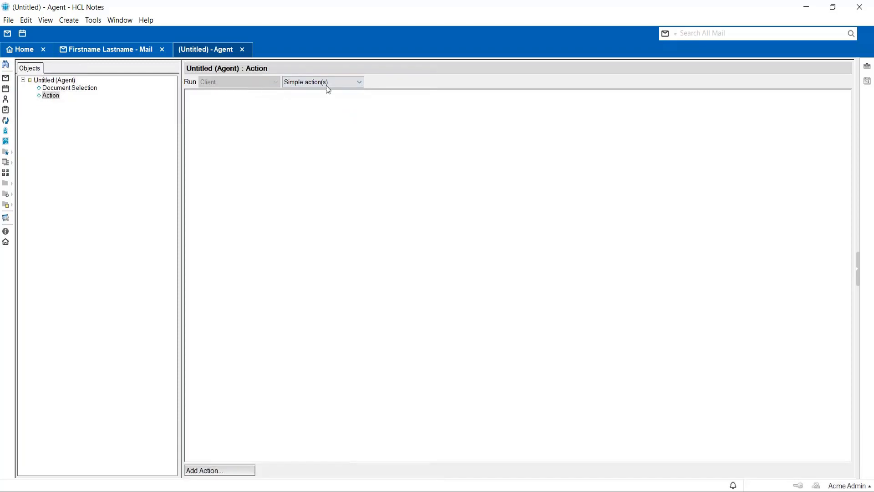
{"action": "left_click", "coordinate": [305, 128]}
Add an action to the agent and choose Modify Field as its type.
{"action": "left_click", "coordinate": [226, 473]}
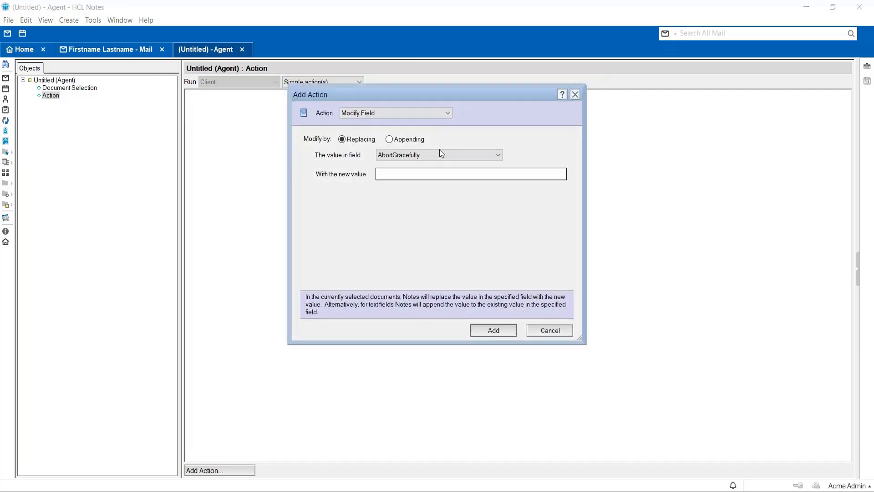
{"action": "left_click", "coordinate": [447, 114]}
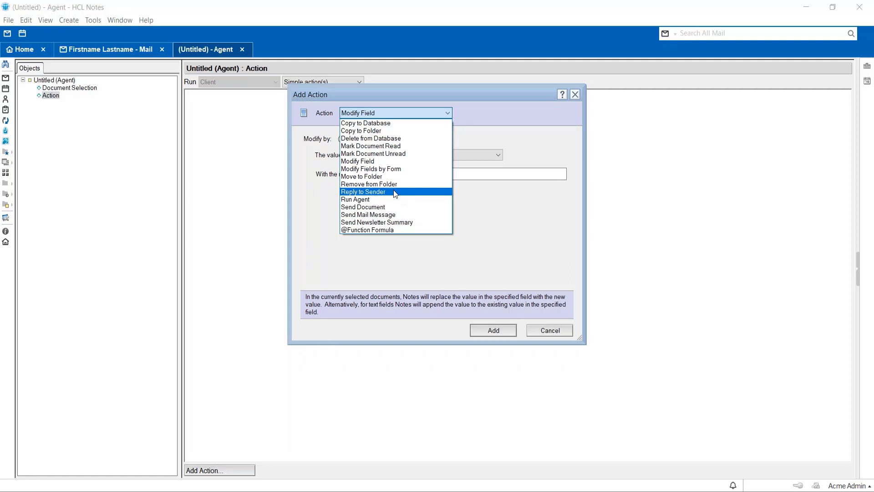
{"action": "left_click", "coordinate": [365, 161]}
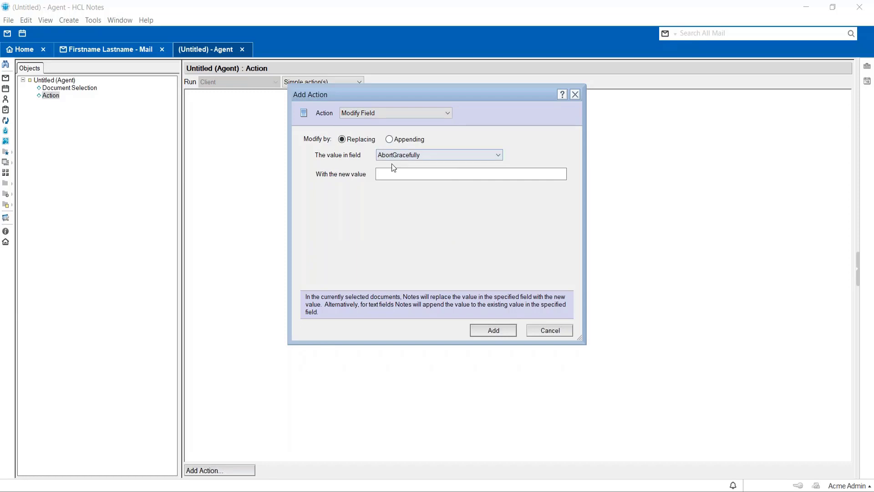
Make the action replace the Subject field with 'This is modified by a simple action agent'.
{"action": "left_click", "coordinate": [498, 156]}
{"action": "key", "text": "s"}
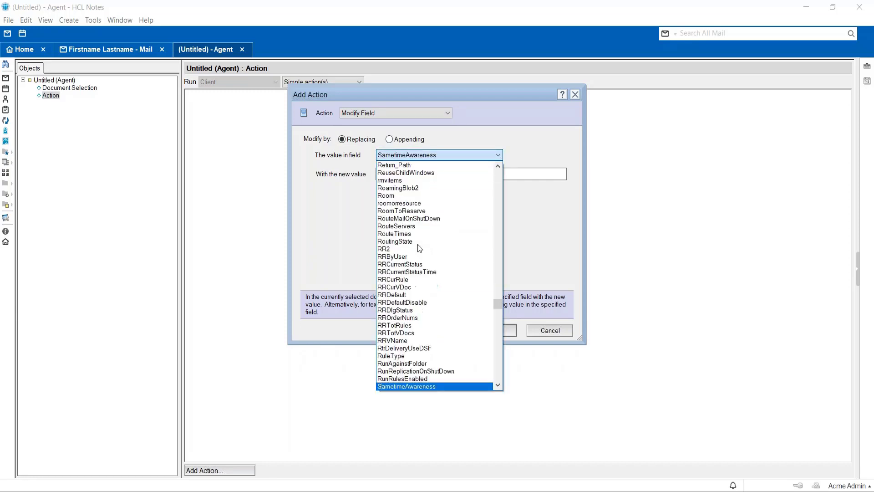
{"action": "left_click", "coordinate": [500, 374]}
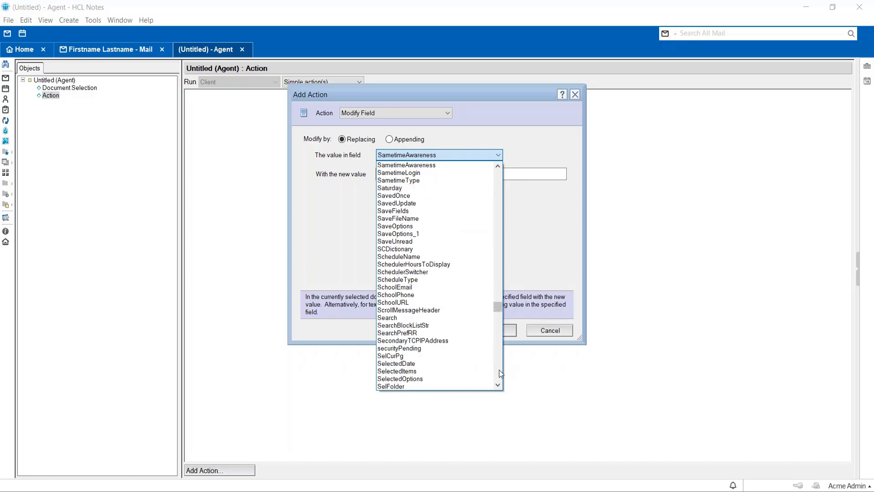
{"action": "left_click", "coordinate": [499, 374]}
{"action": "left_click", "coordinate": [501, 373]}
{"action": "left_click", "coordinate": [501, 373]}
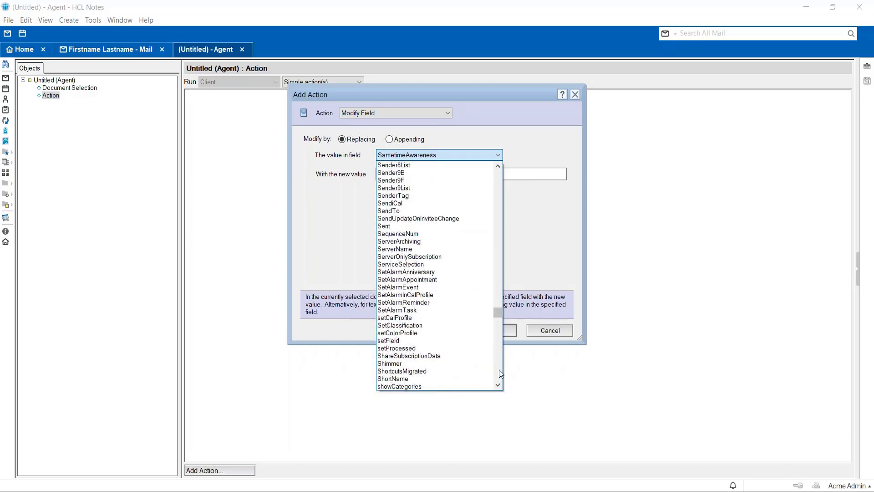
{"action": "left_click", "coordinate": [501, 373]}
{"action": "left_click", "coordinate": [501, 373]}
{"action": "left_click", "coordinate": [501, 374]}
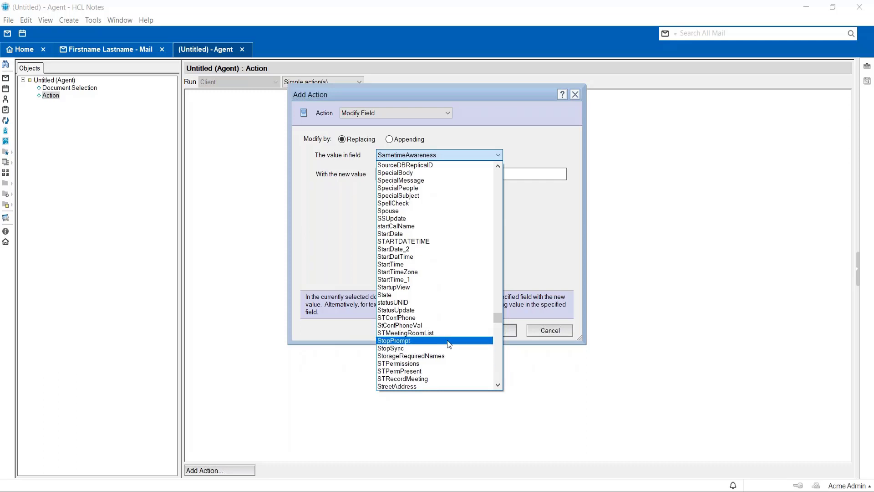
{"action": "left_click", "coordinate": [500, 374]}
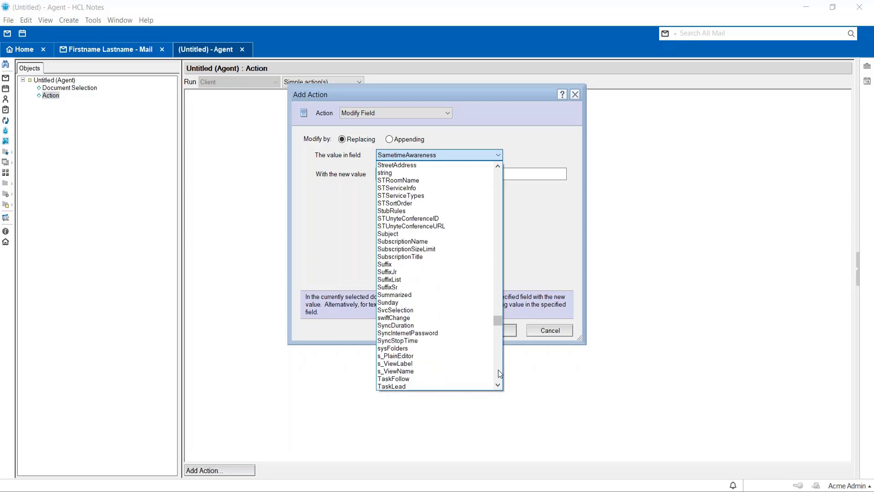
{"action": "left_click", "coordinate": [392, 233]}
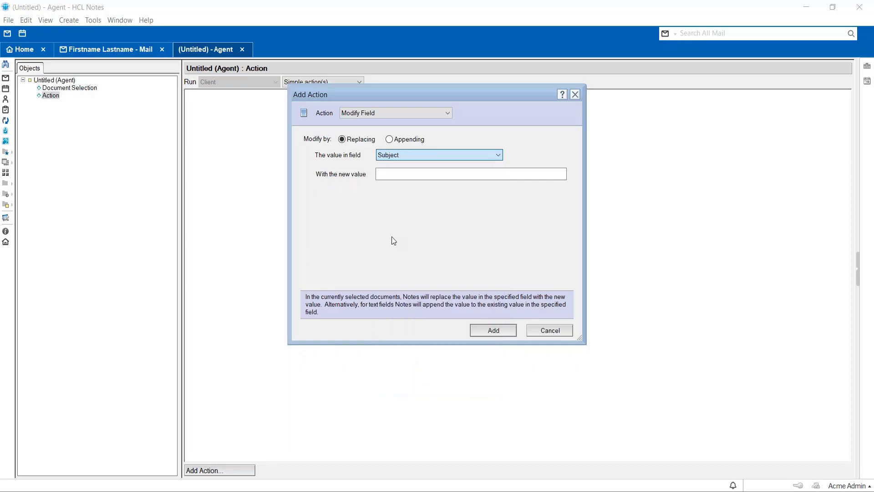
{"action": "left_click", "coordinate": [390, 176]}
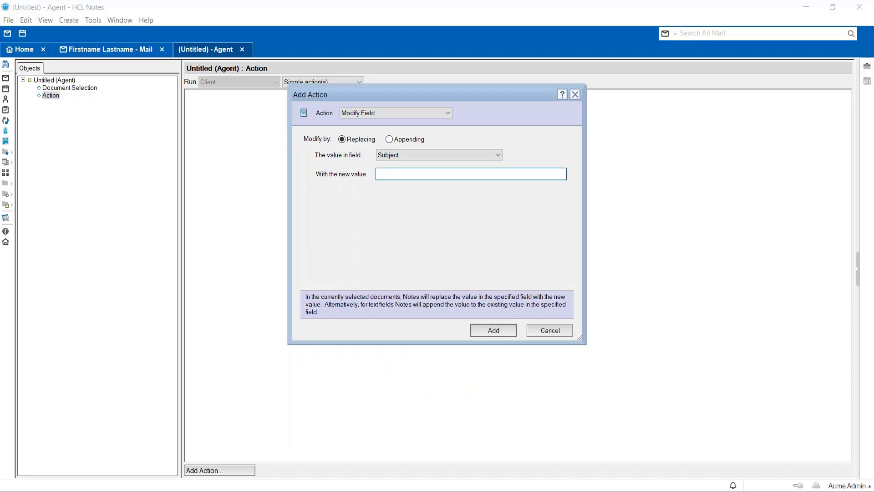
{"action": "type", "text": "This is modified by a simple action agent"}
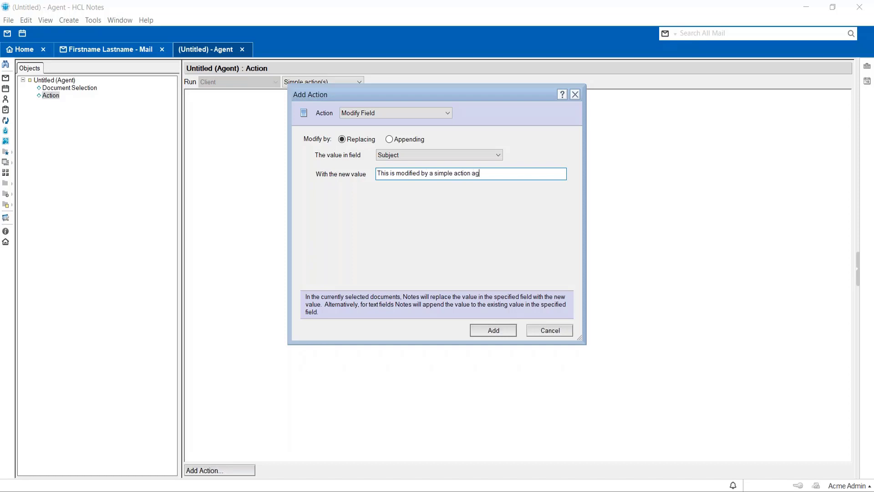
Add the Subject action, name the agent 'Modify Subject agent', and close its design tab.
{"action": "left_click", "coordinate": [497, 330]}
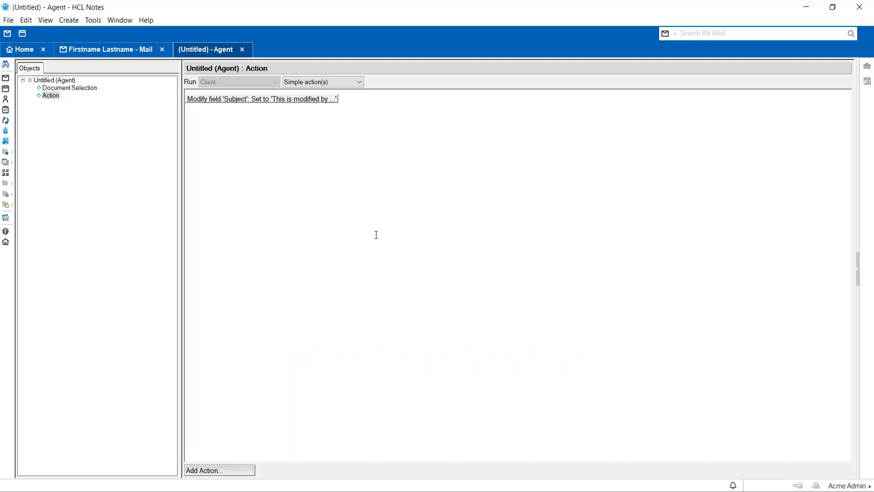
{"action": "right_click", "coordinate": [365, 174]}
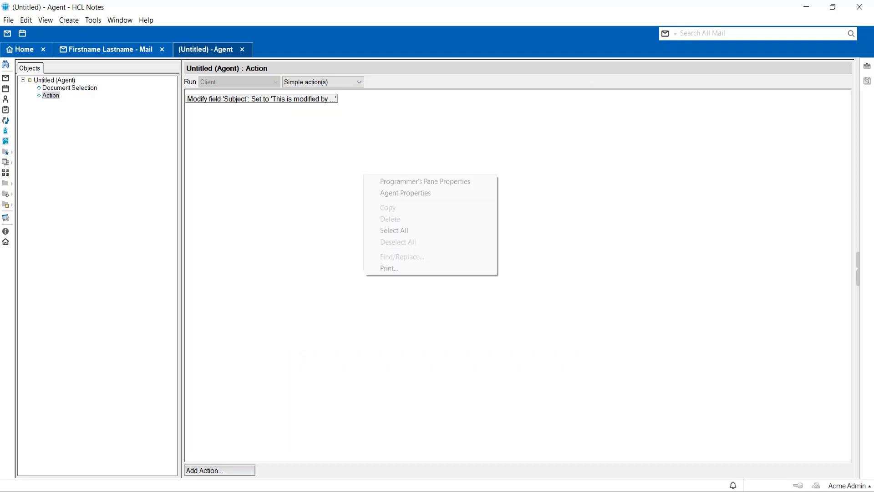
{"action": "left_click", "coordinate": [385, 194]}
{"action": "left_click", "coordinate": [430, 301]}
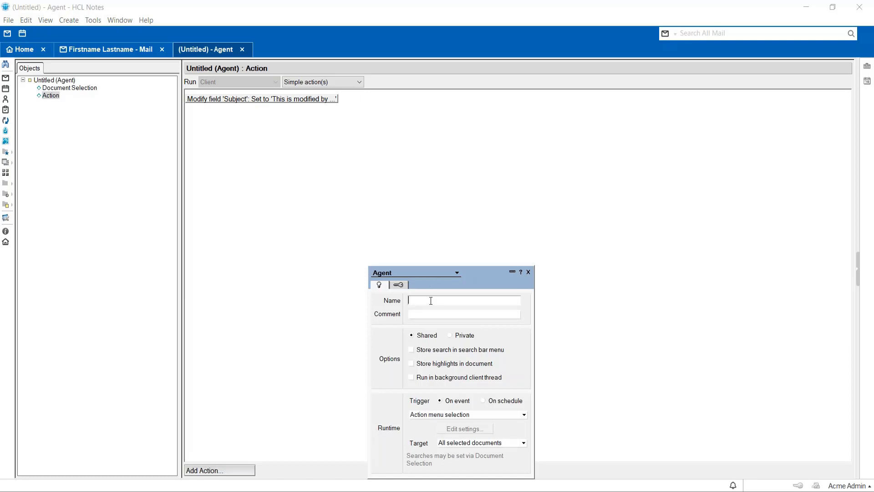
{"action": "type", "text": "Modify Subject"}
{"action": "type", "text": "agent"}
{"action": "left_click", "coordinate": [431, 318]}
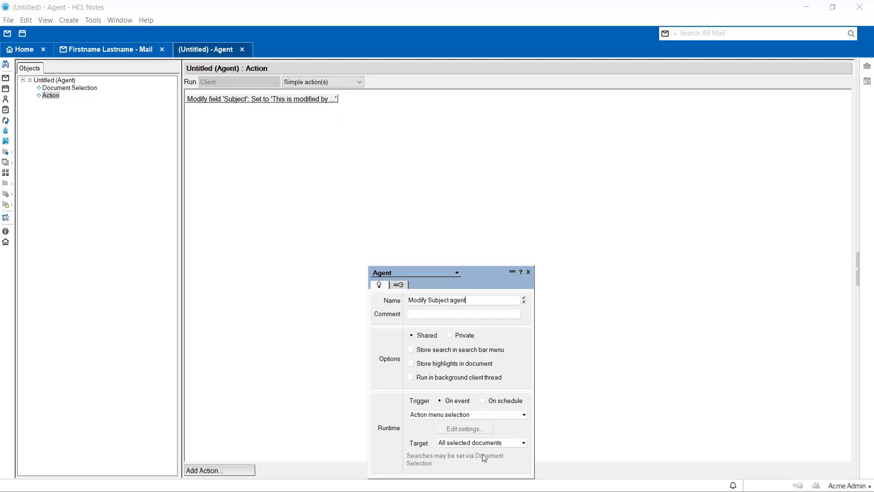
{"action": "left_click", "coordinate": [529, 272]}
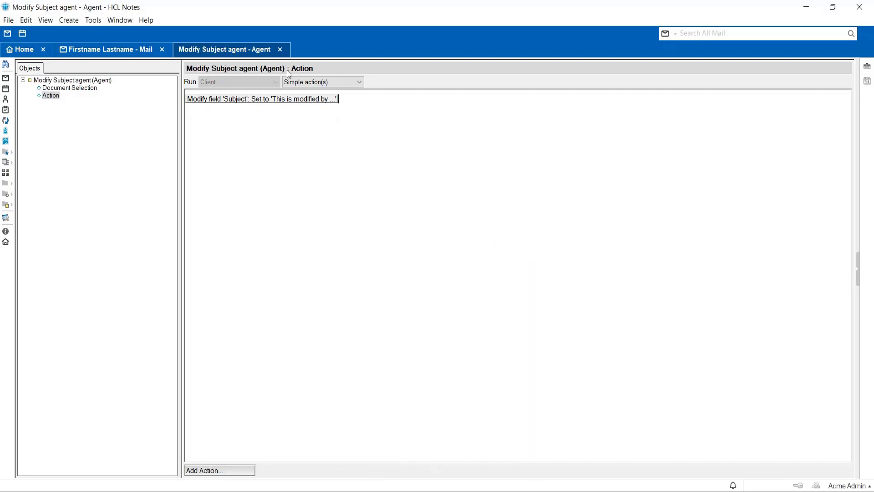
{"action": "left_click", "coordinate": [280, 53]}
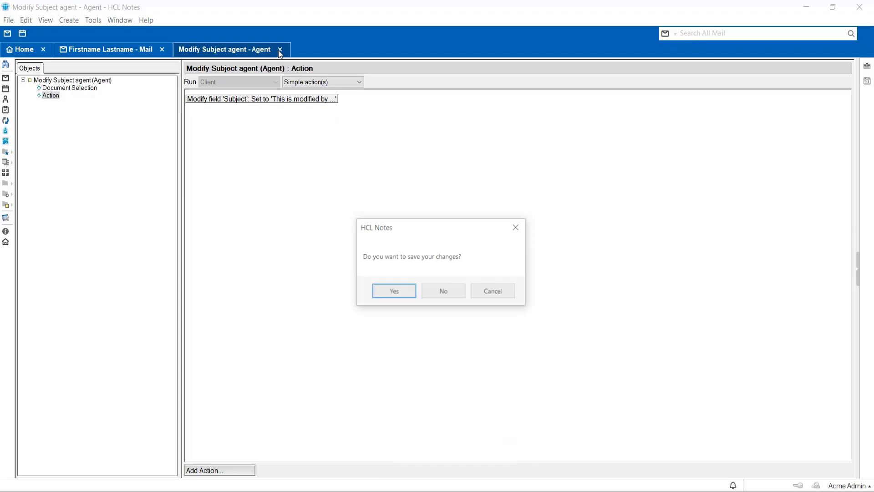
Save the agent, then run Modify Subject agent on the Test 123 mail.
{"action": "left_click", "coordinate": [394, 290]}
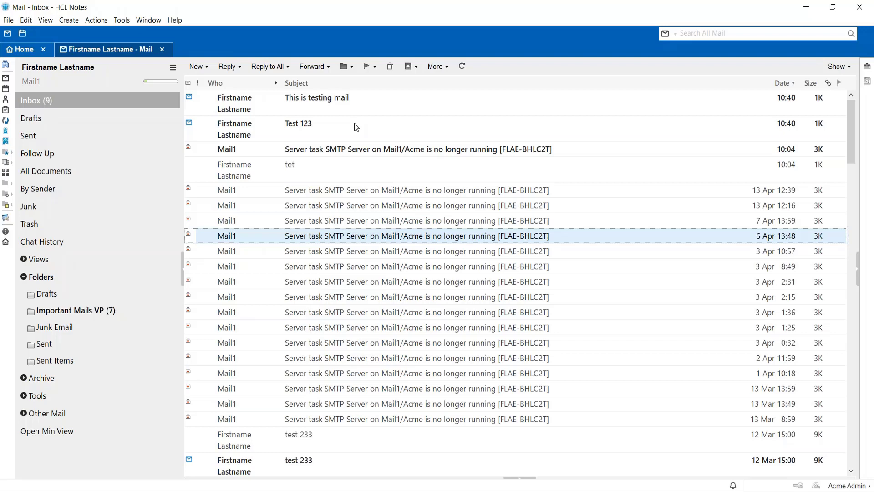
{"action": "left_click", "coordinate": [356, 127]}
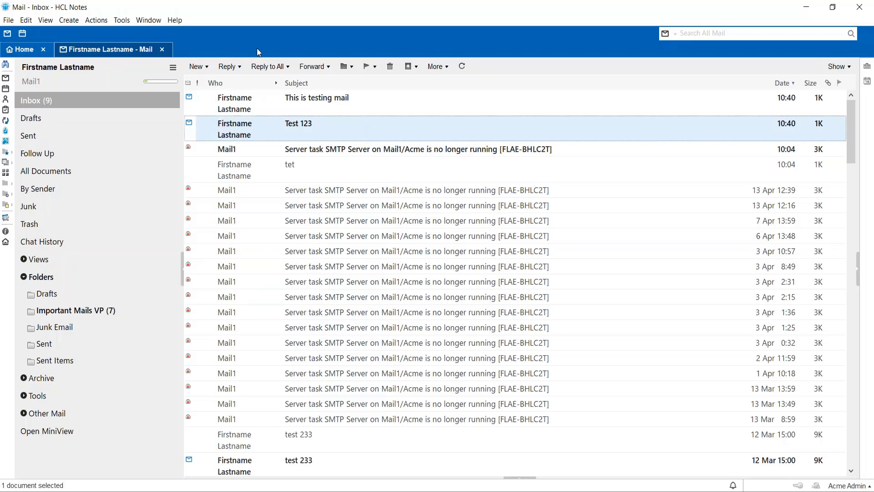
{"action": "left_click", "coordinate": [99, 20]}
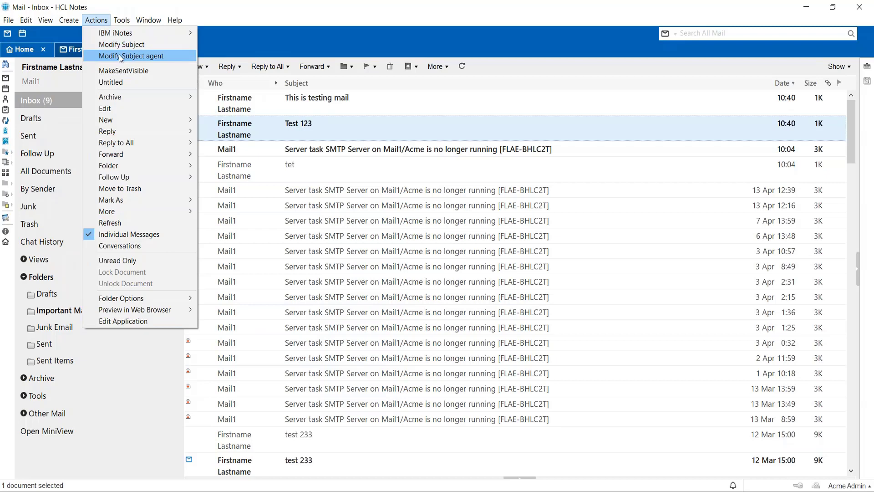
{"action": "left_click", "coordinate": [121, 56]}
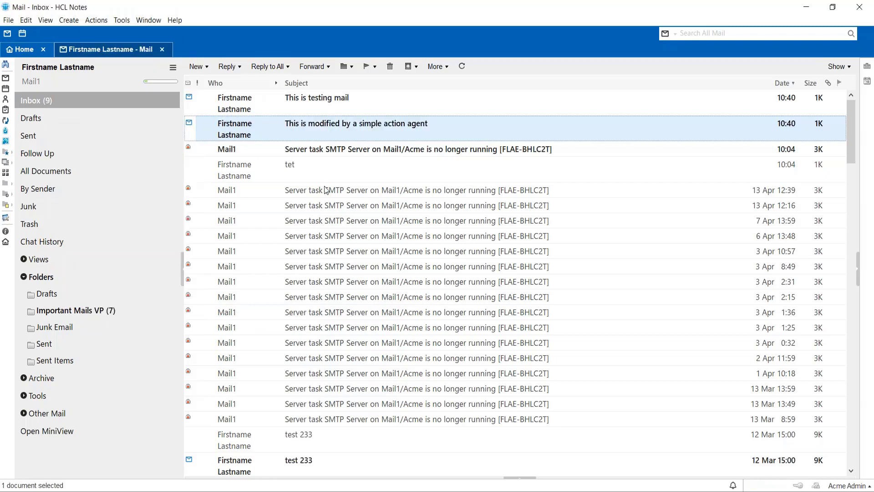